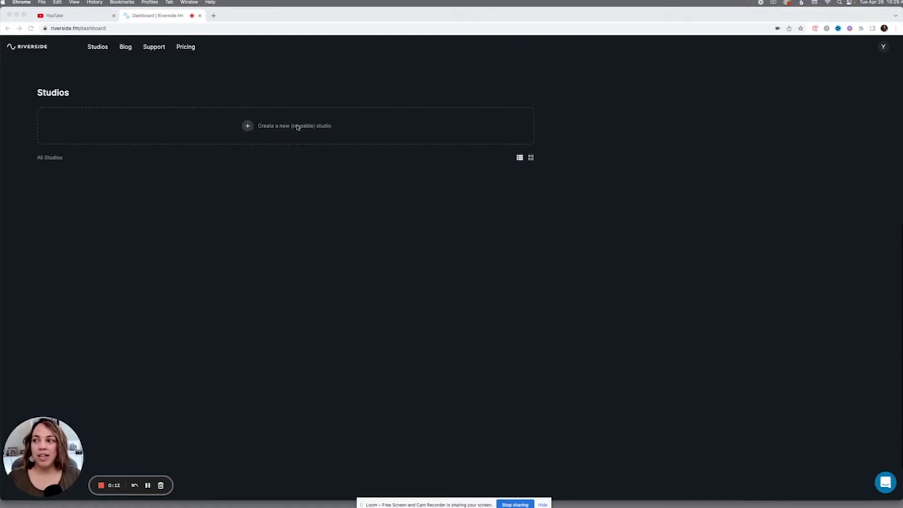
# Create a new reusable studio titled "Demo" that records audio and video, and enter it right away
pyautogui.click(248, 126)
pyautogui.click(248, 126)
pyautogui.click(60, 128)
pyautogui.write('Demo')
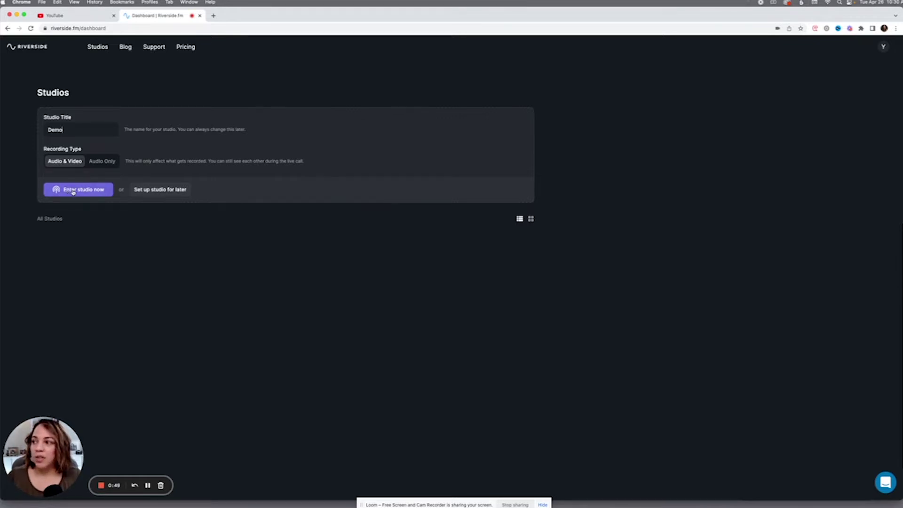
pyautogui.click(73, 190)
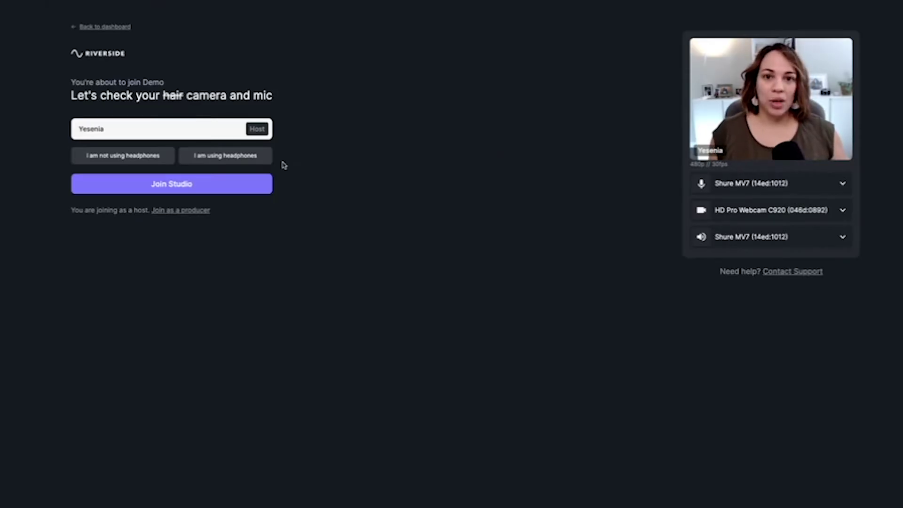
# Indicate that headphones are being used and join the studio as host
pyautogui.click(223, 160)
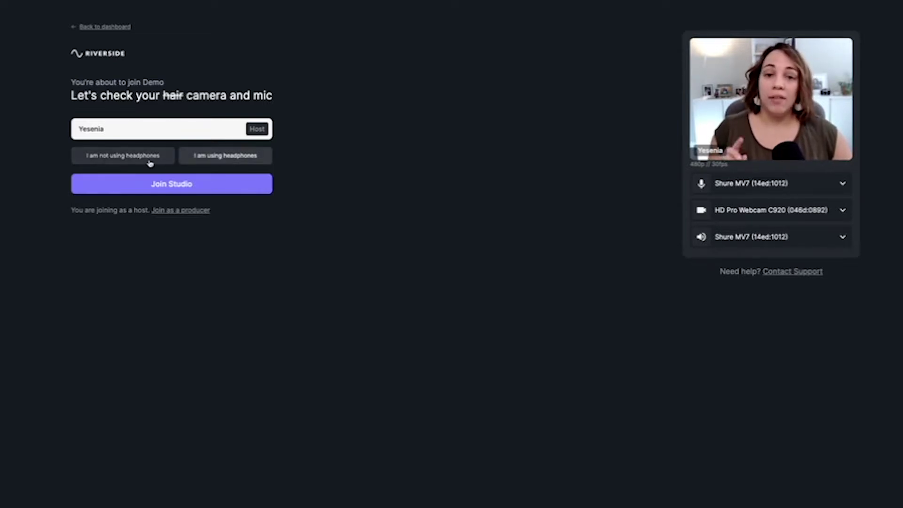
pyautogui.click(120, 160)
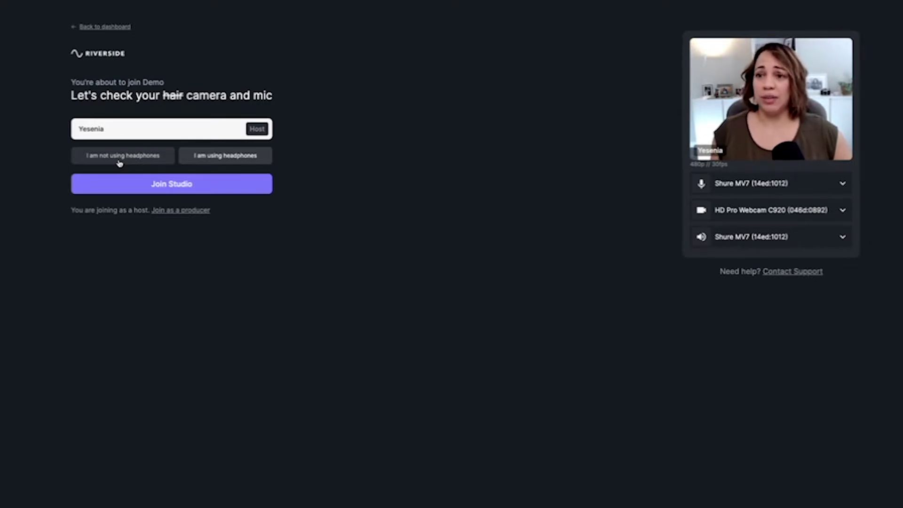
pyautogui.click(219, 158)
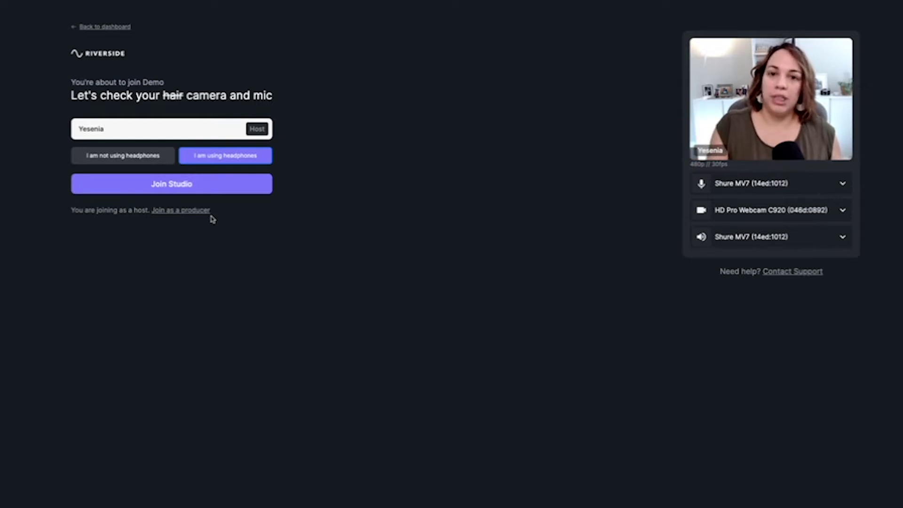
pyautogui.click(203, 190)
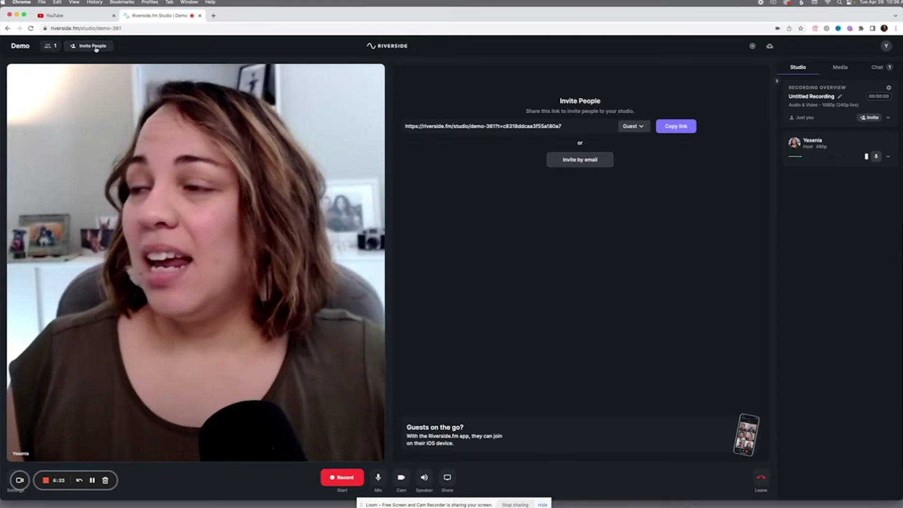
# Review the role choices for inviting people by shared link and by email, and leave the invitation dialog
pyautogui.click(96, 48)
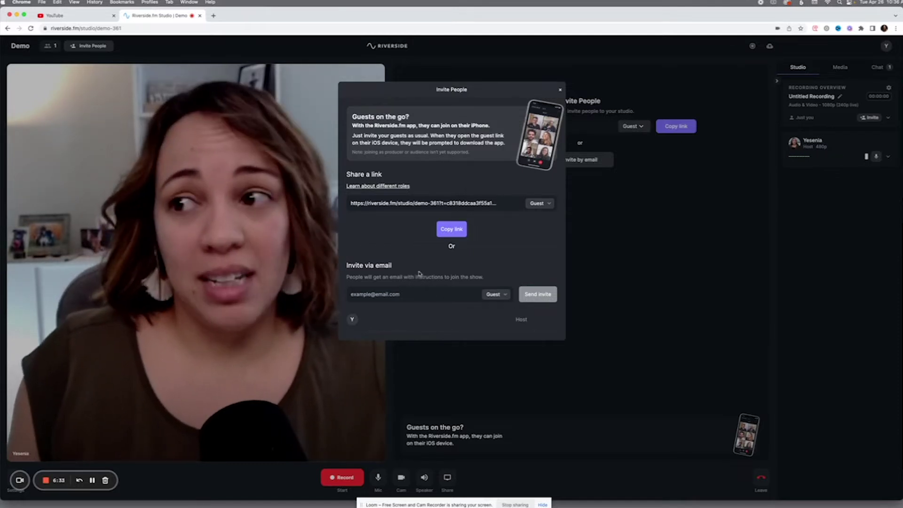
pyautogui.click(541, 208)
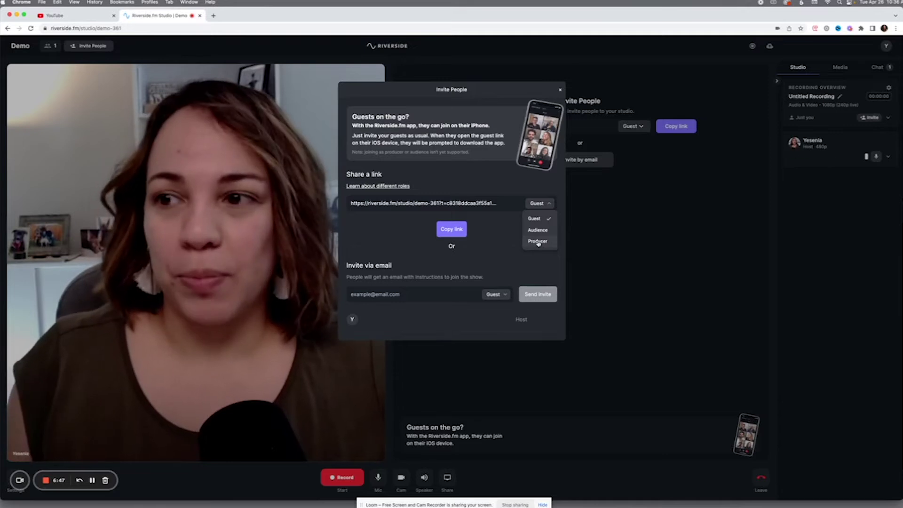
pyautogui.click(407, 243)
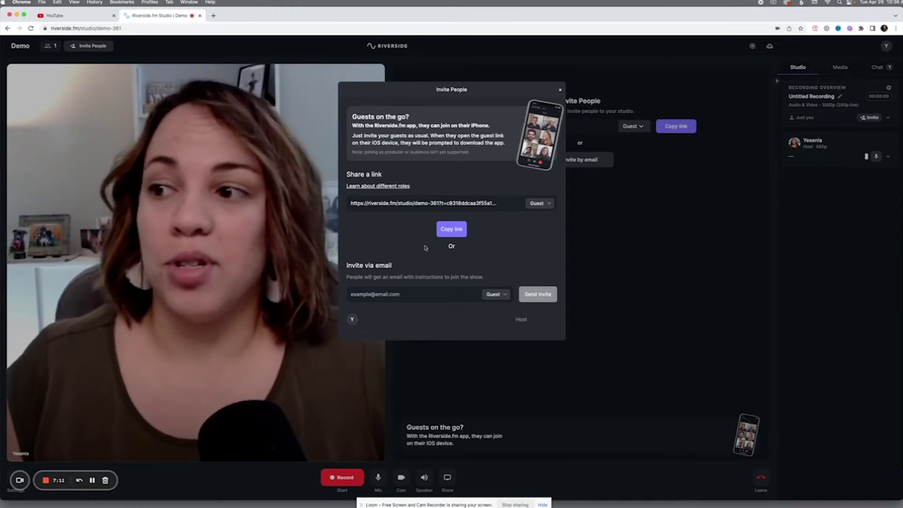
pyautogui.click(507, 294)
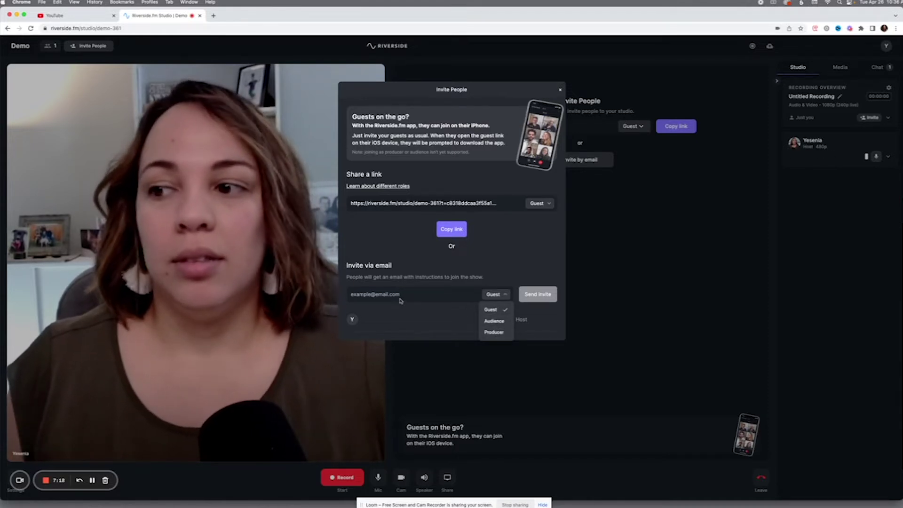
pyautogui.click(532, 268)
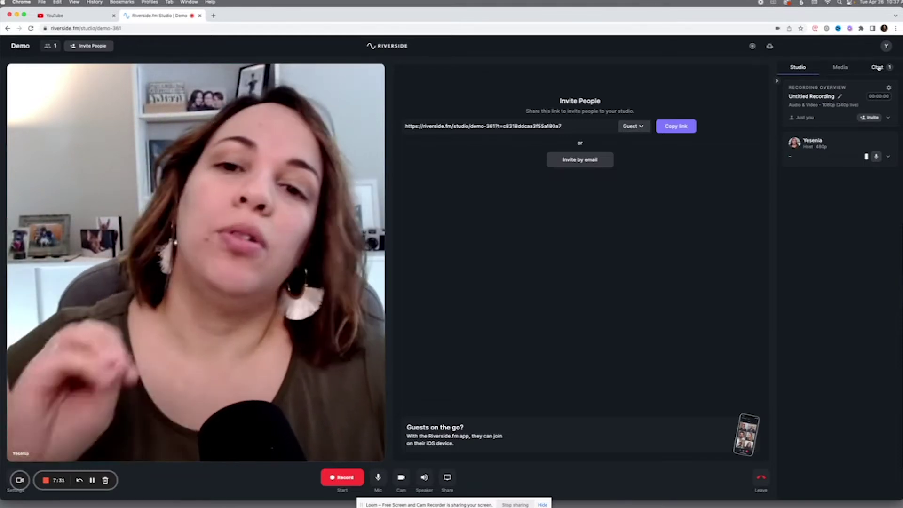
# Check the studio chat and preview the Clapping, Cheering, Laughing and Riverside.fm Intro media, plus the Open Dates video clip
pyautogui.click(878, 67)
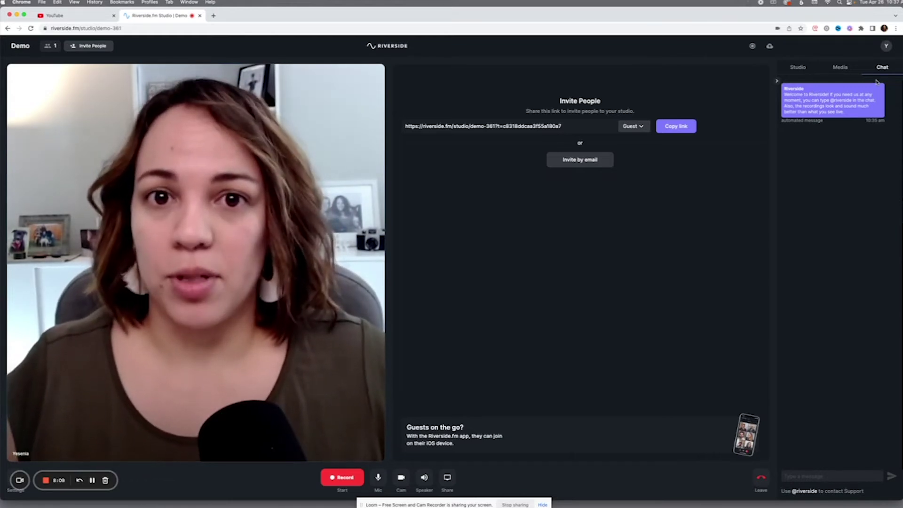
pyautogui.click(840, 68)
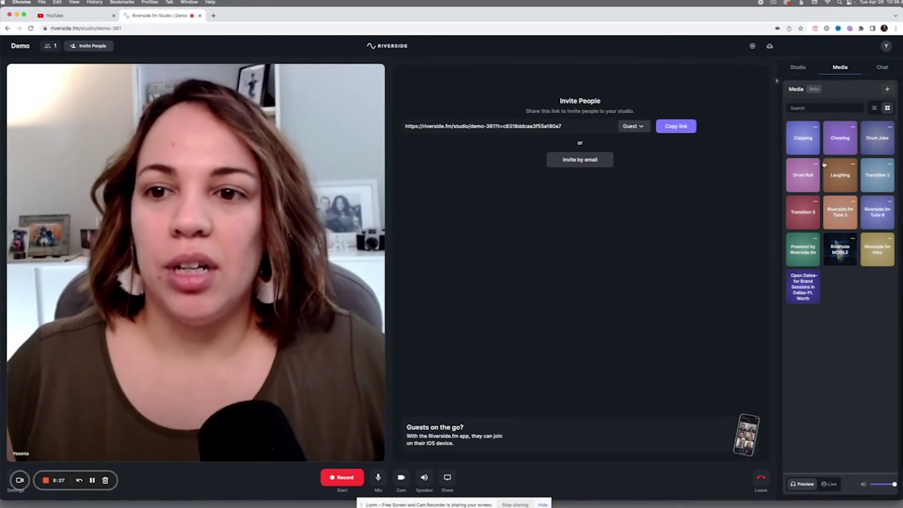
pyautogui.click(803, 144)
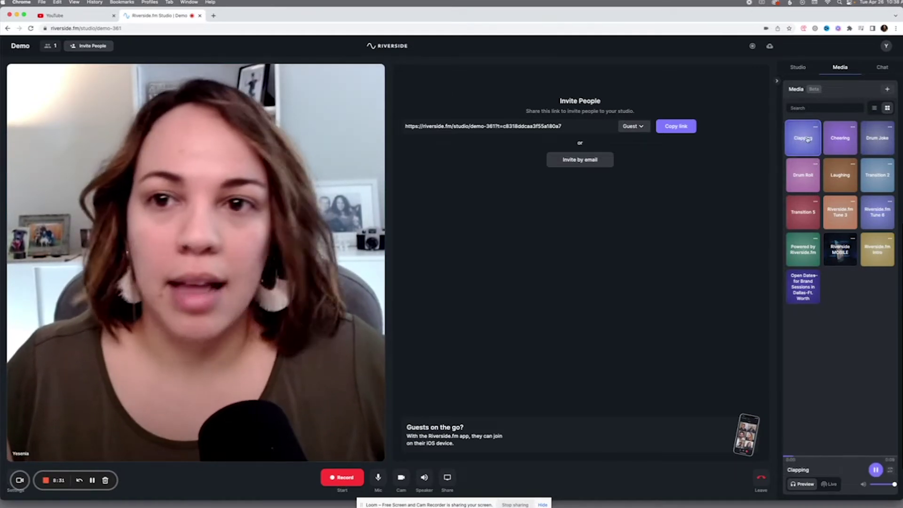
pyautogui.click(851, 137)
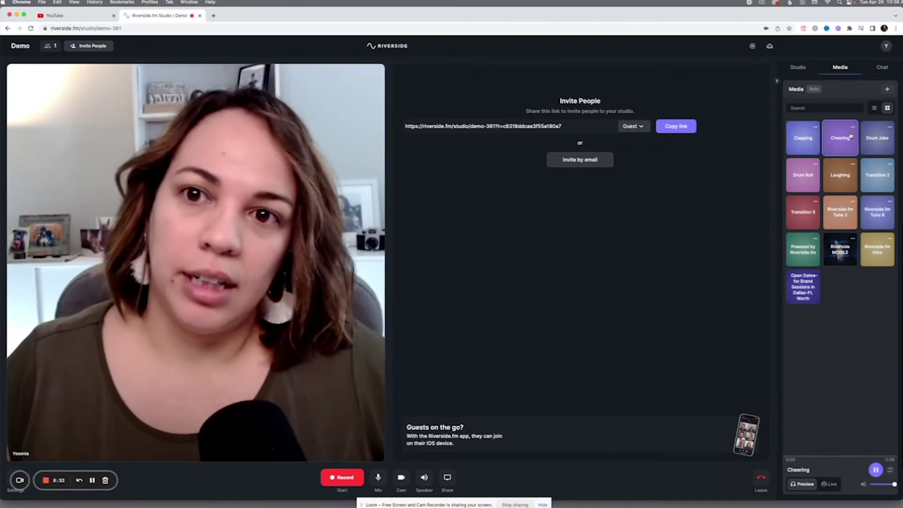
pyautogui.click(849, 178)
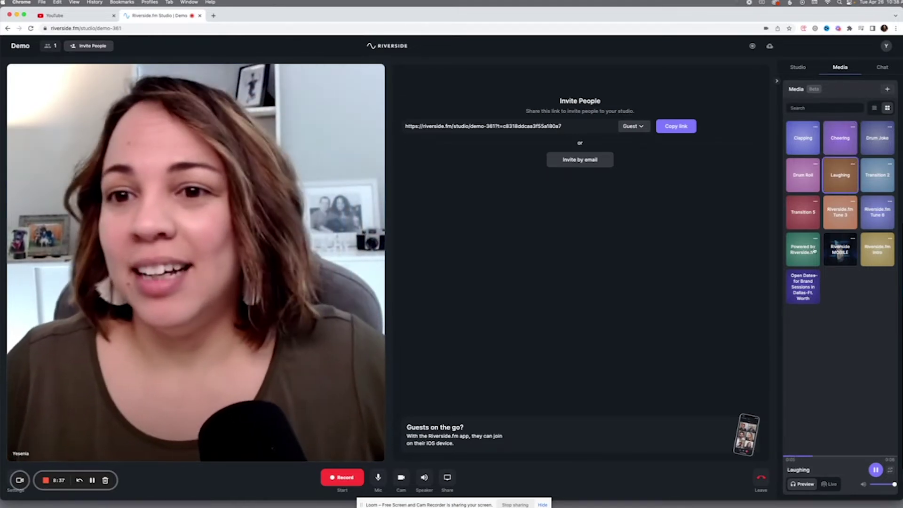
pyautogui.click(874, 248)
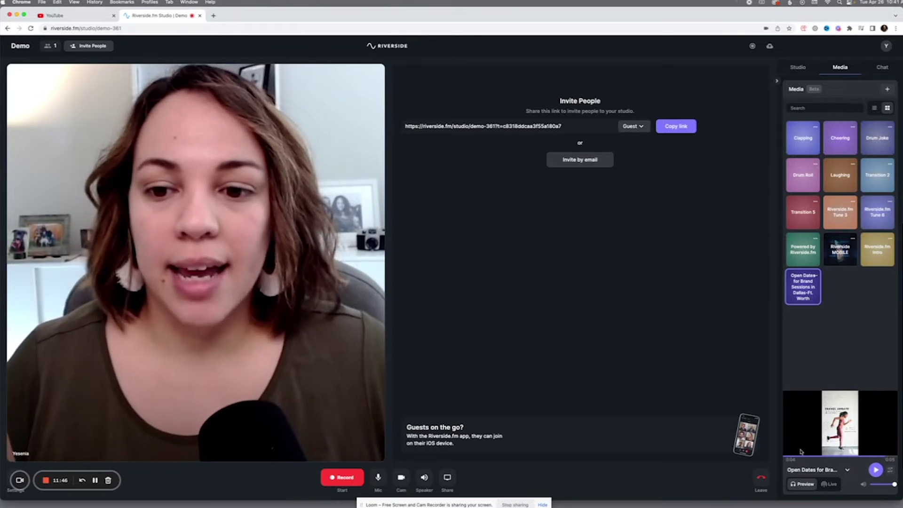
pyautogui.click(822, 456)
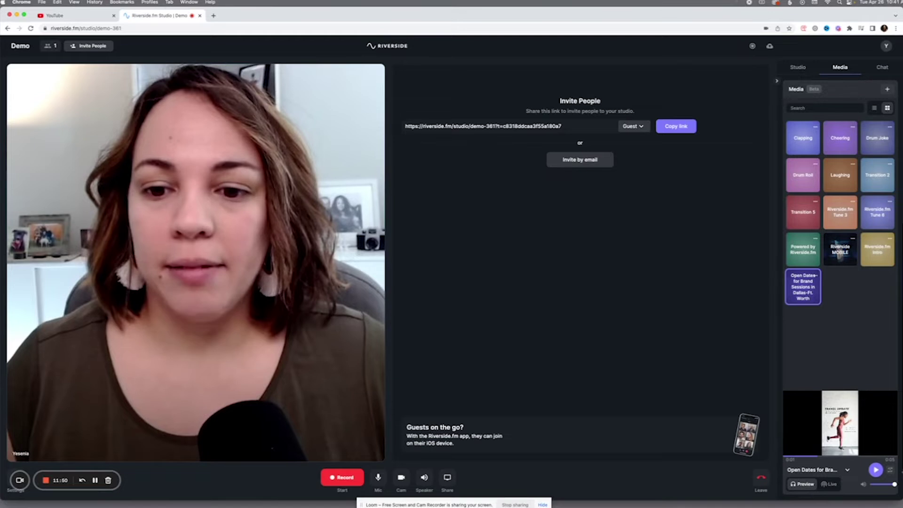
pyautogui.click(876, 470)
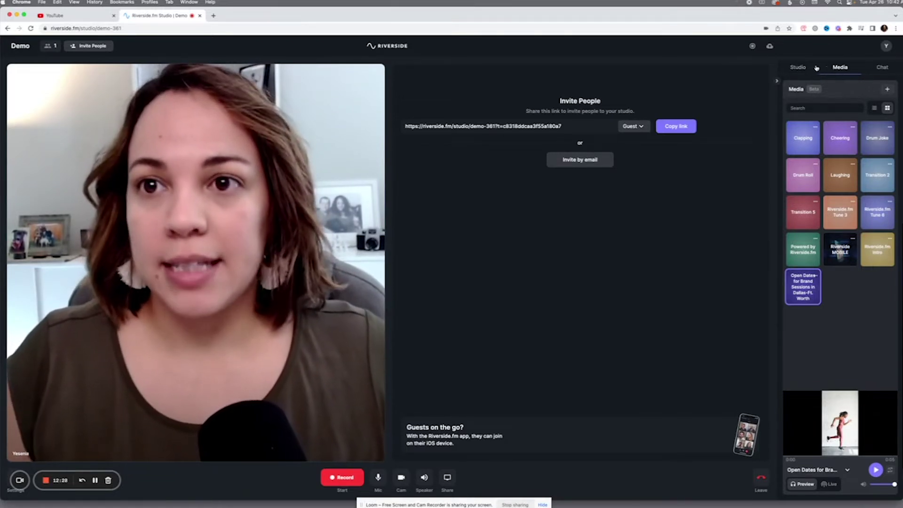
# Expand the host's participant details and switch echo cancellation on and back off
pyautogui.click(799, 70)
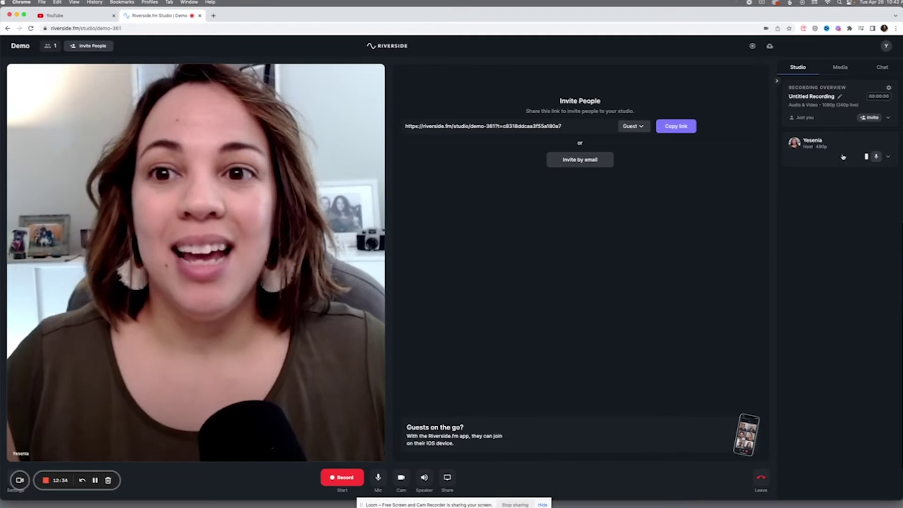
pyautogui.click(888, 159)
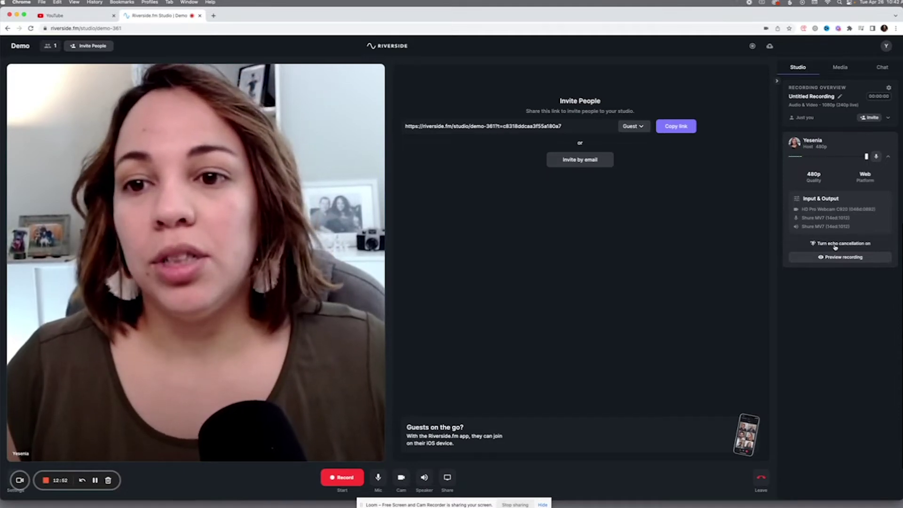
pyautogui.click(835, 244)
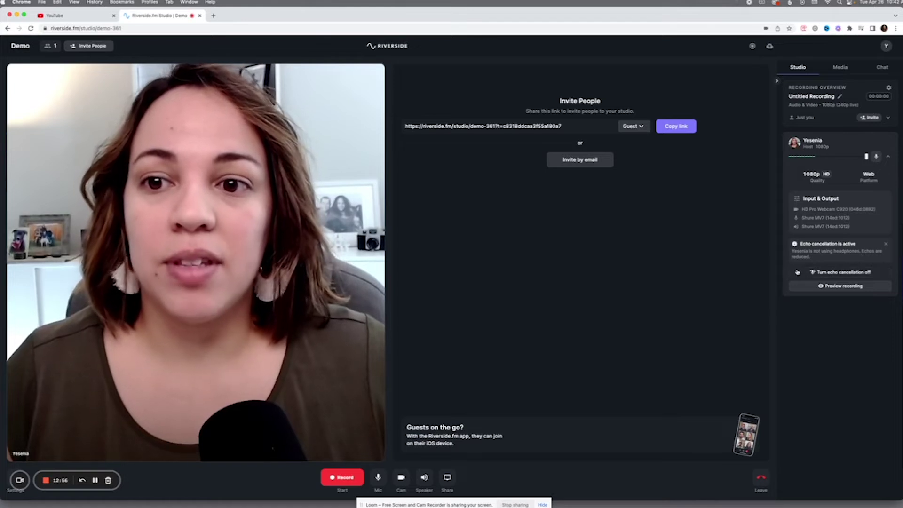
pyautogui.click(830, 272)
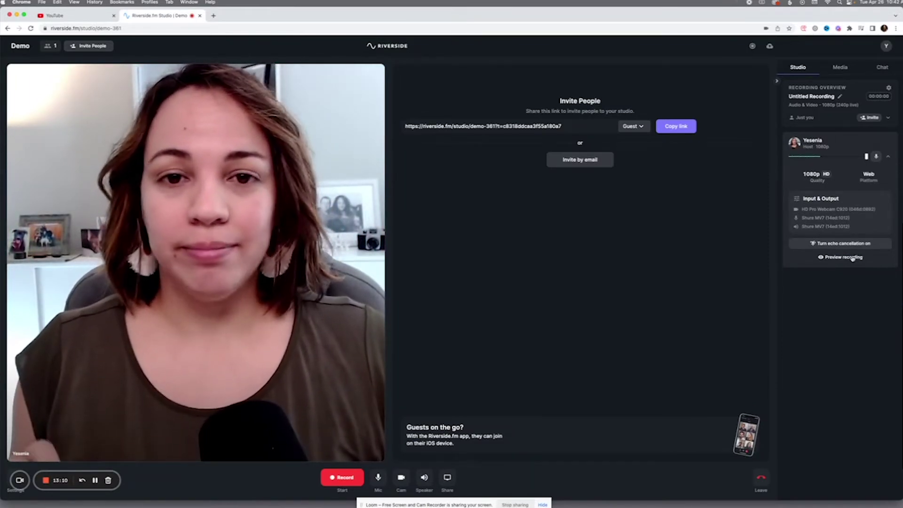
# Preview the host's recording picture and dismiss the preview
pyautogui.click(853, 258)
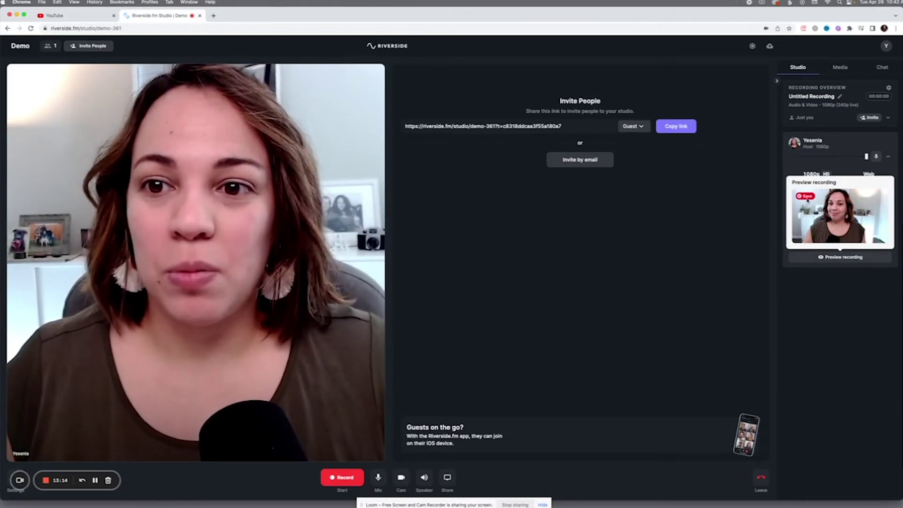
pyautogui.click(853, 320)
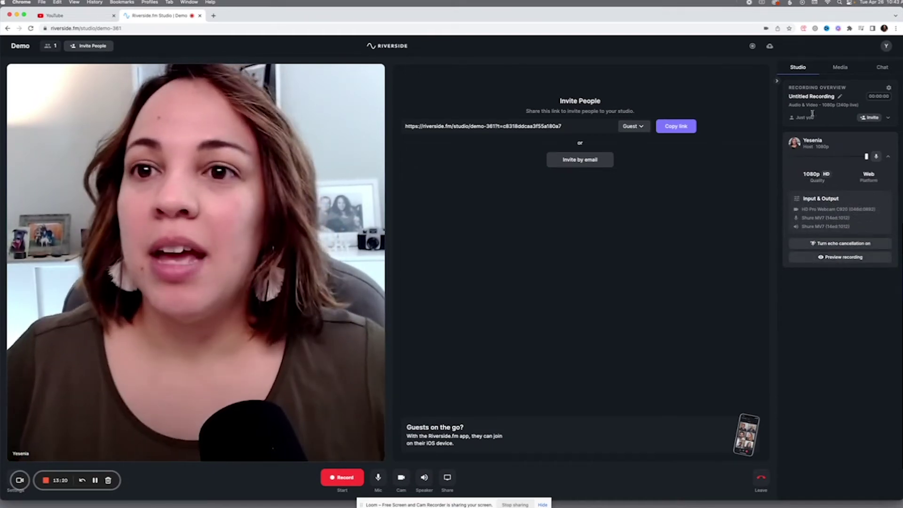
# Rename the untitled recording to "Demo" and save the name
pyautogui.click(839, 98)
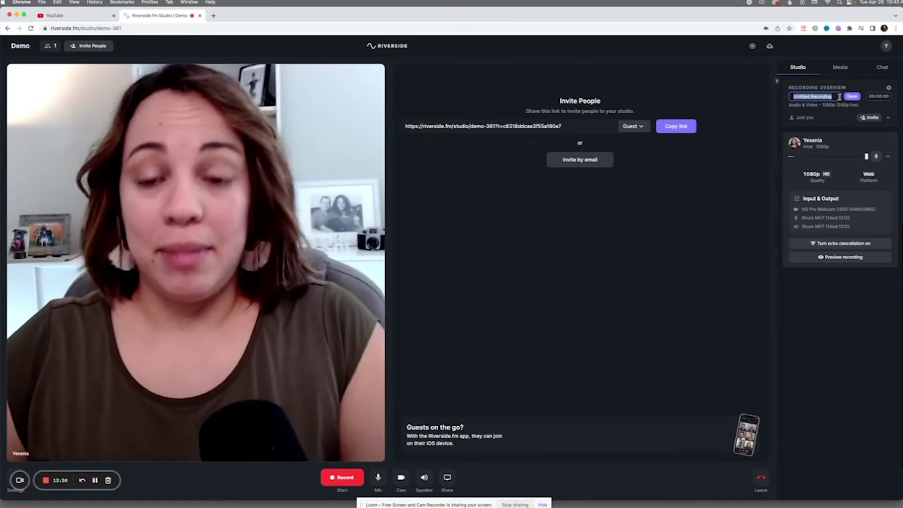
pyautogui.write('Demo')
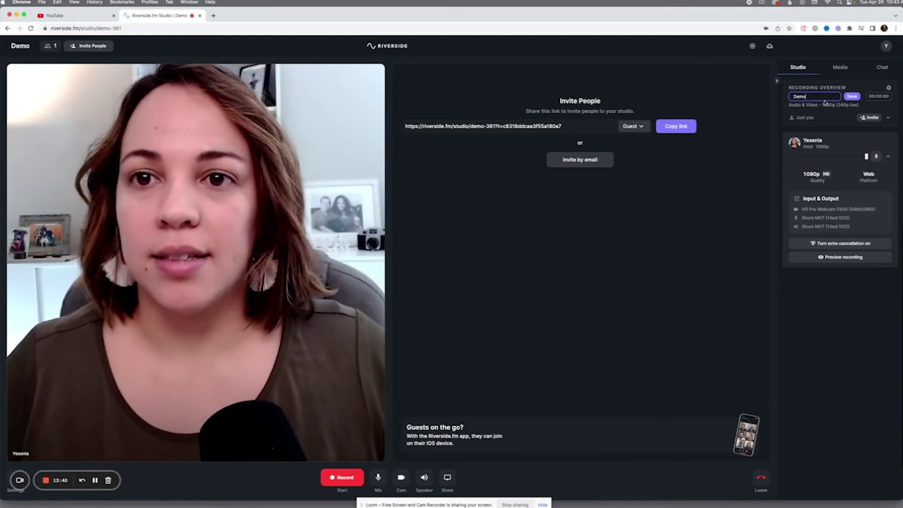
pyautogui.click(852, 97)
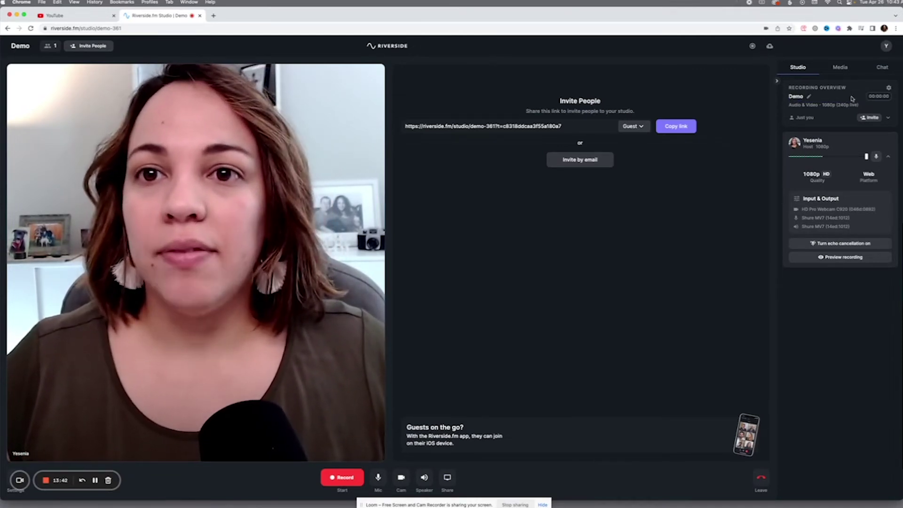
# Set the video recording quality to 2160p 4K in the recording settings
pyautogui.click(889, 89)
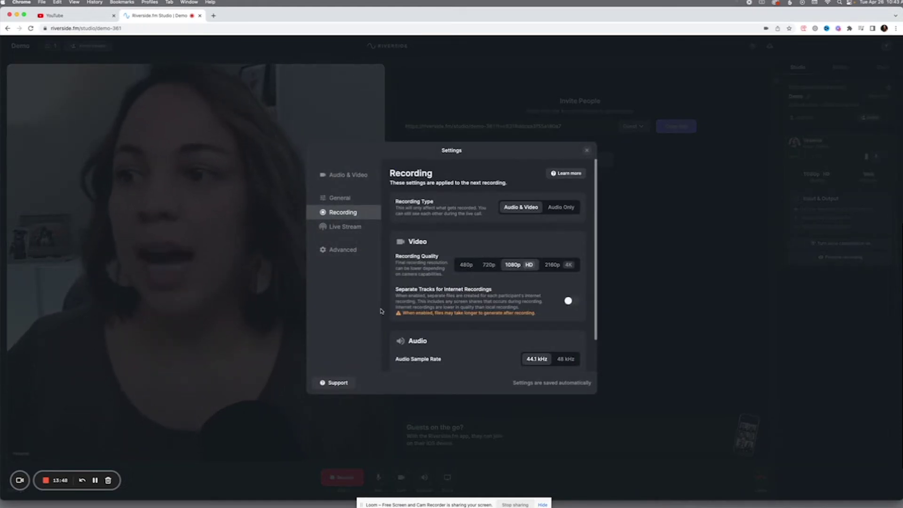
pyautogui.click(552, 264)
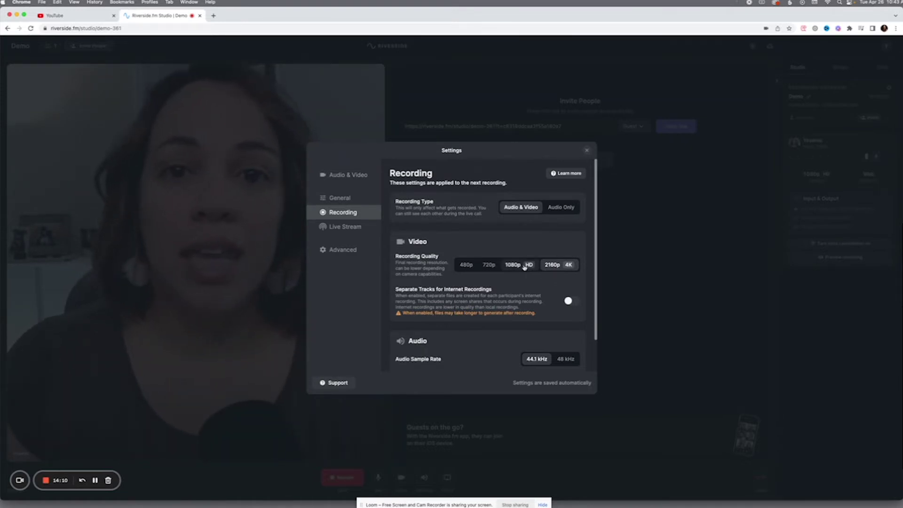
pyautogui.click(489, 264)
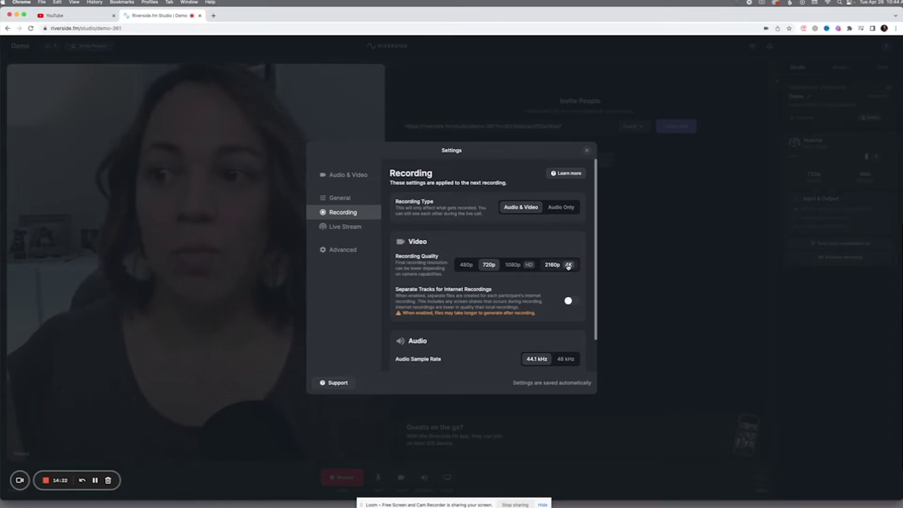
pyautogui.click(568, 266)
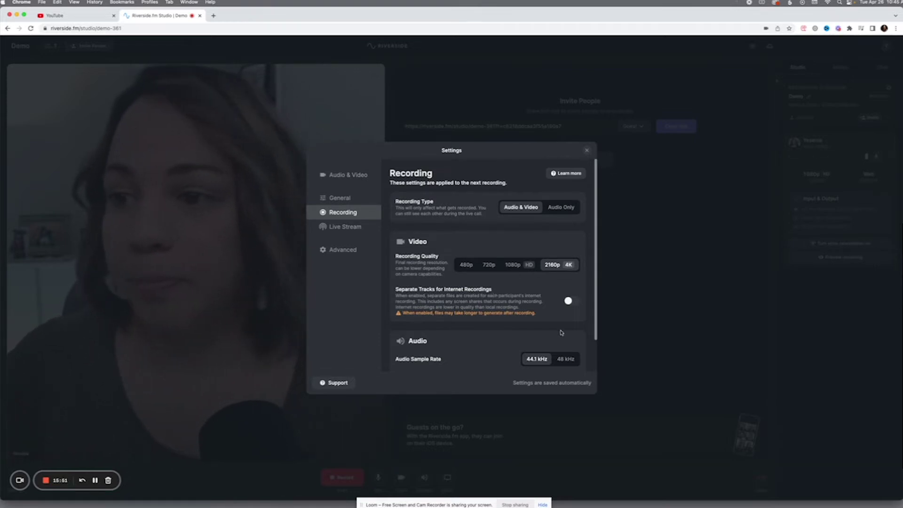
# Set the audio sample rate to 48 kHz and toggle noise reduction
pyautogui.scroll(-2, 492, 296)
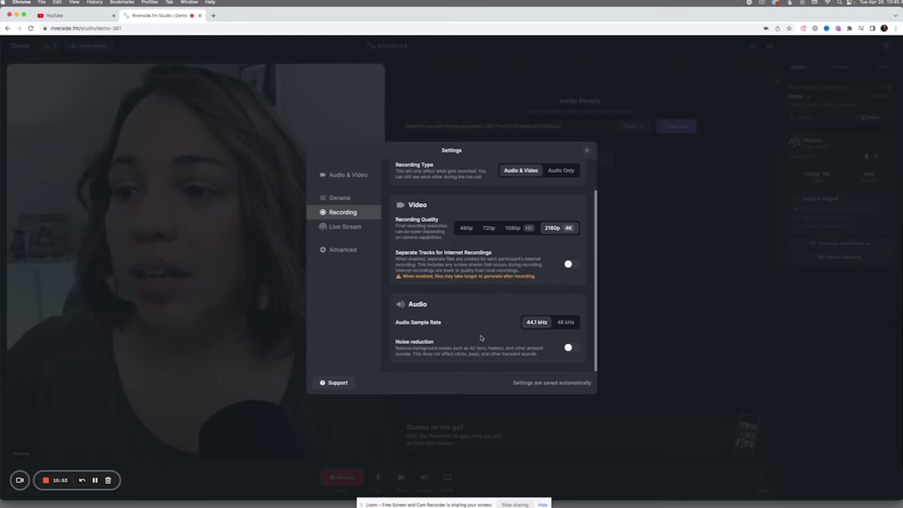
pyautogui.click(564, 325)
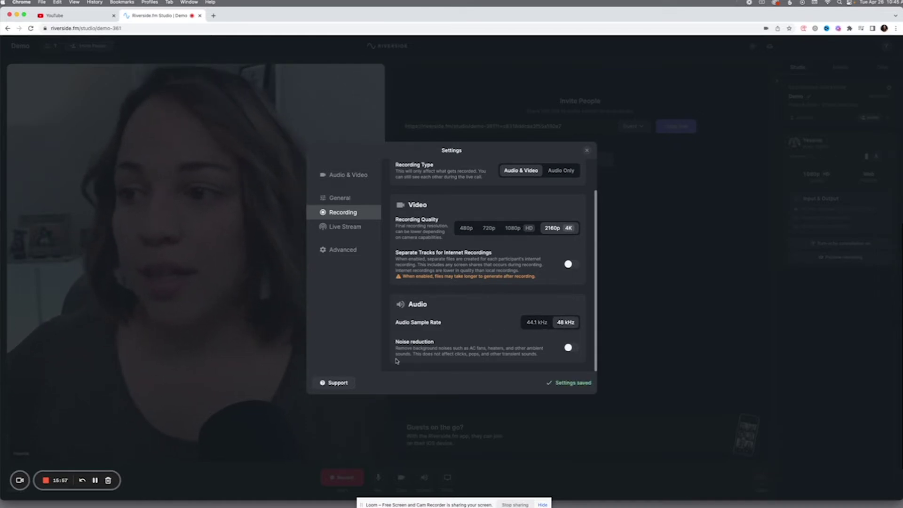
pyautogui.click(568, 349)
# Review the live stream destinations in the studio settings and toggle YouTube
pyautogui.click(345, 226)
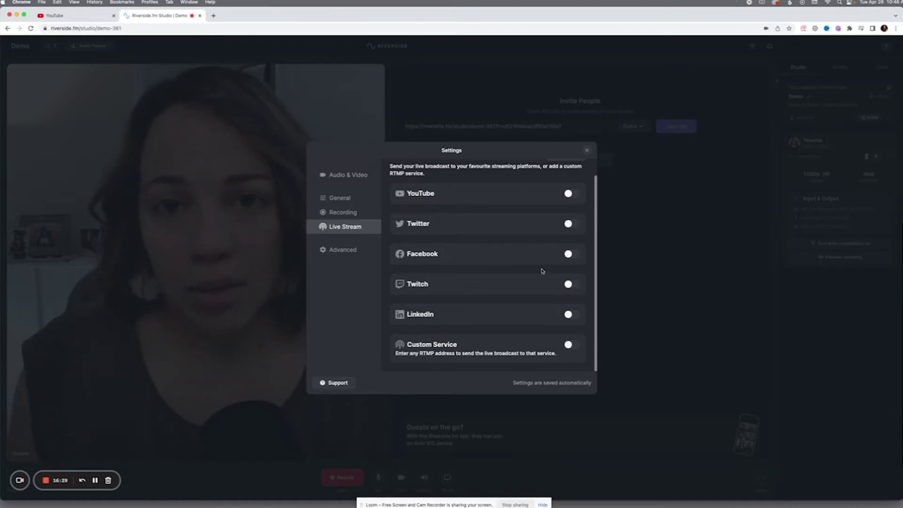
pyautogui.click(569, 194)
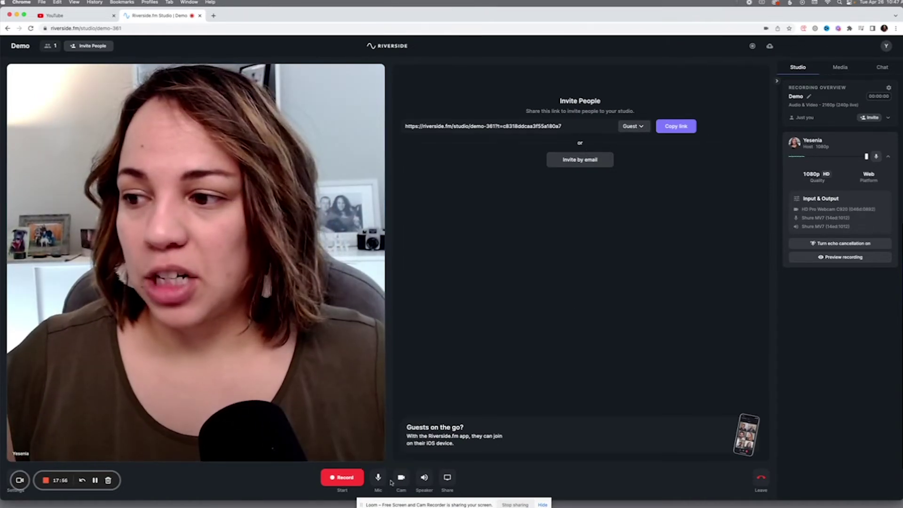
# Check the microphone, camera and speaker options, and look at the screen-sharing choices without sharing anything
pyautogui.click(379, 479)
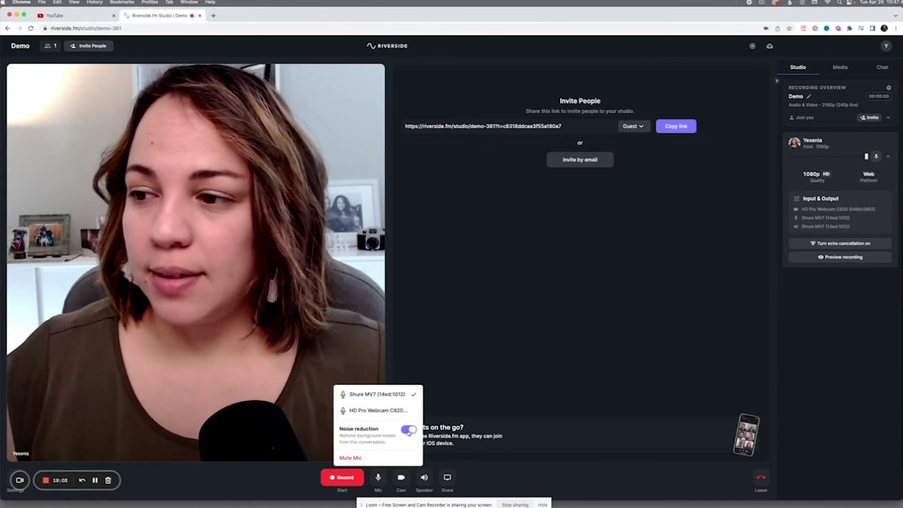
pyautogui.click(401, 477)
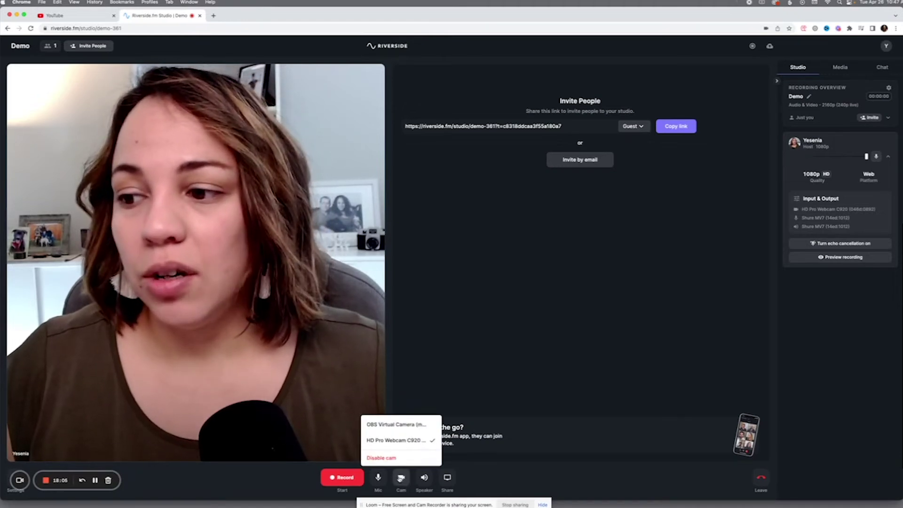
pyautogui.click(423, 477)
pyautogui.click(422, 478)
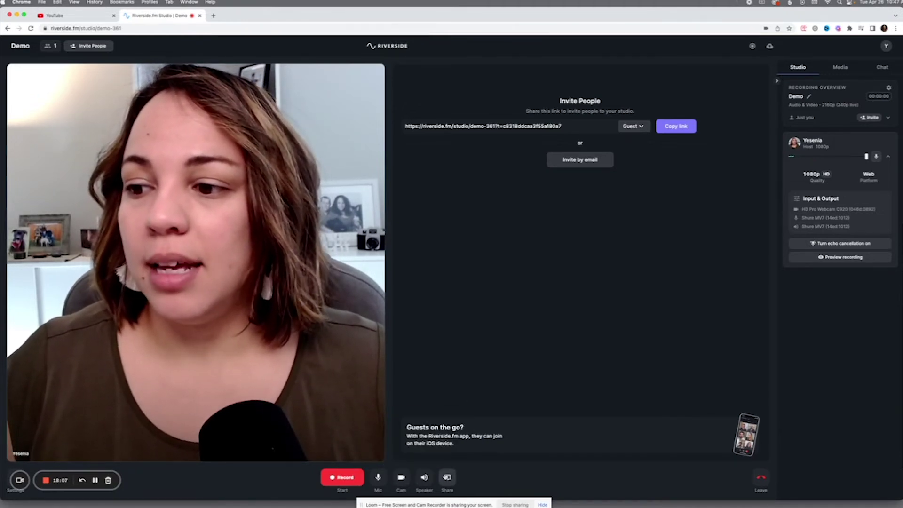
pyautogui.click(448, 477)
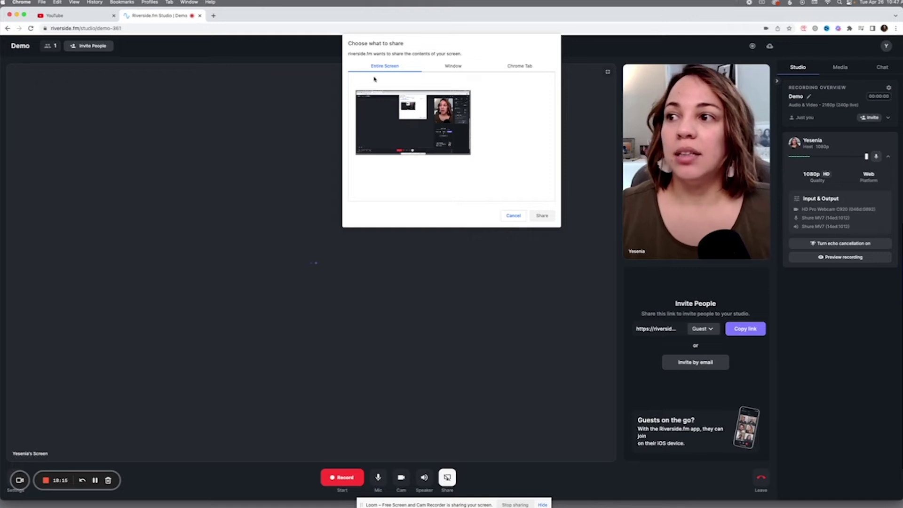
pyautogui.click(513, 215)
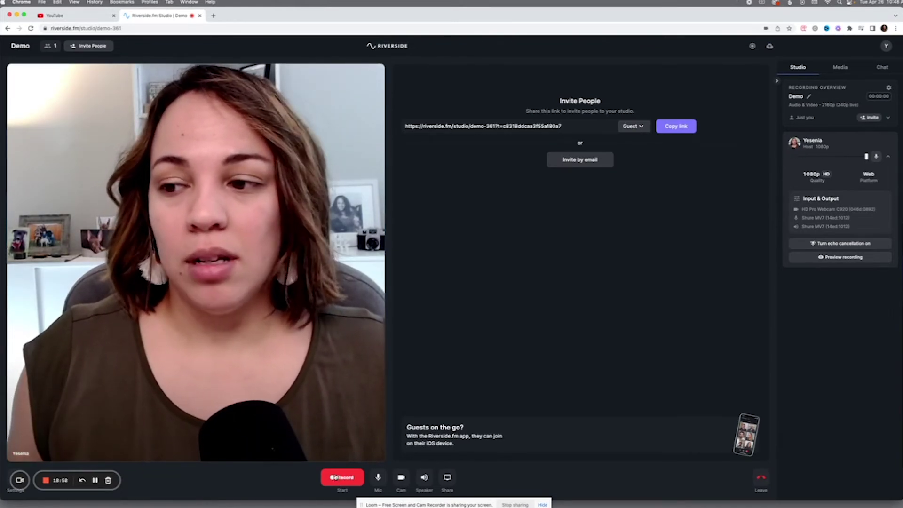
# Record a test take of about 24 seconds and check its upload status
pyautogui.click(334, 477)
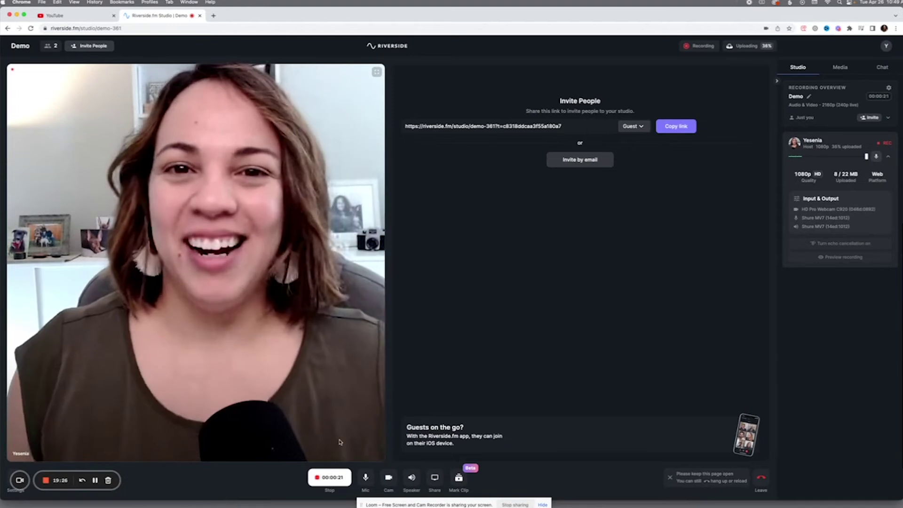
pyautogui.click(322, 478)
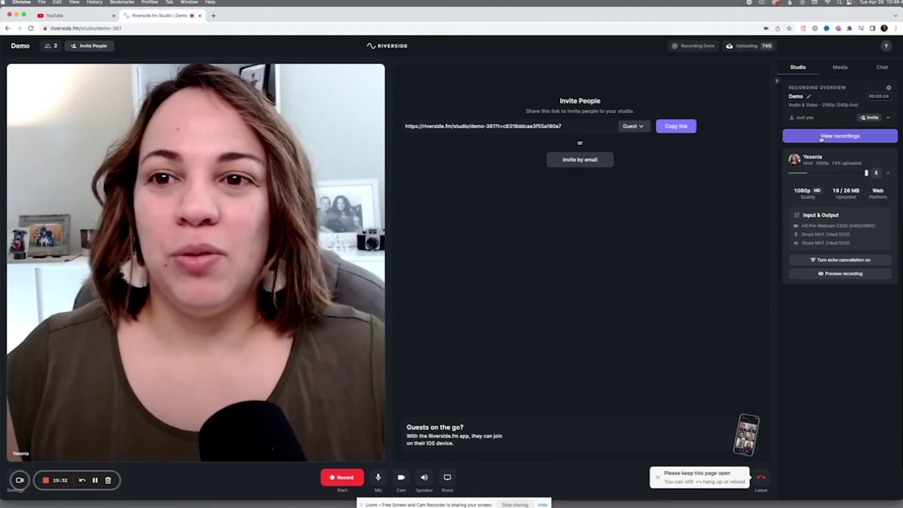
pyautogui.moveTo(741, 47)
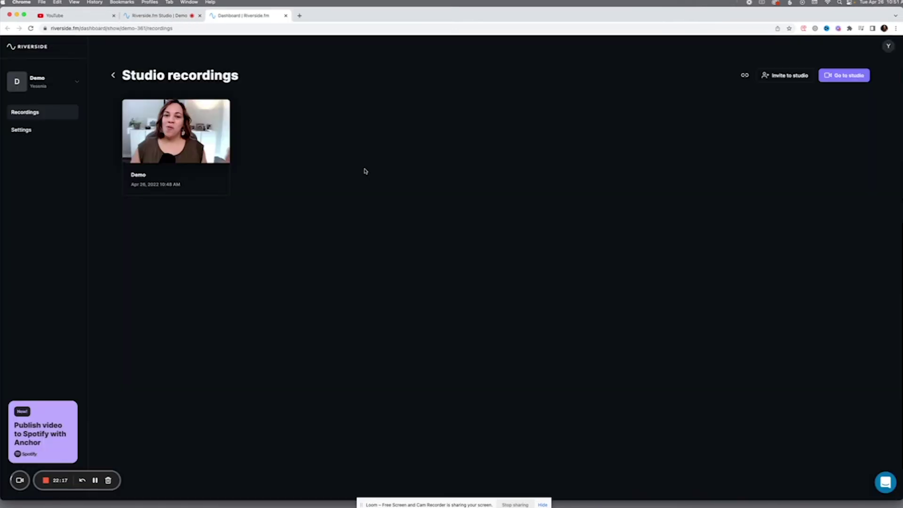
# Open the Demo recording from the studio recordings and review its full recording, clips, snapshots and separated tracks
pyautogui.moveTo(159, 136)
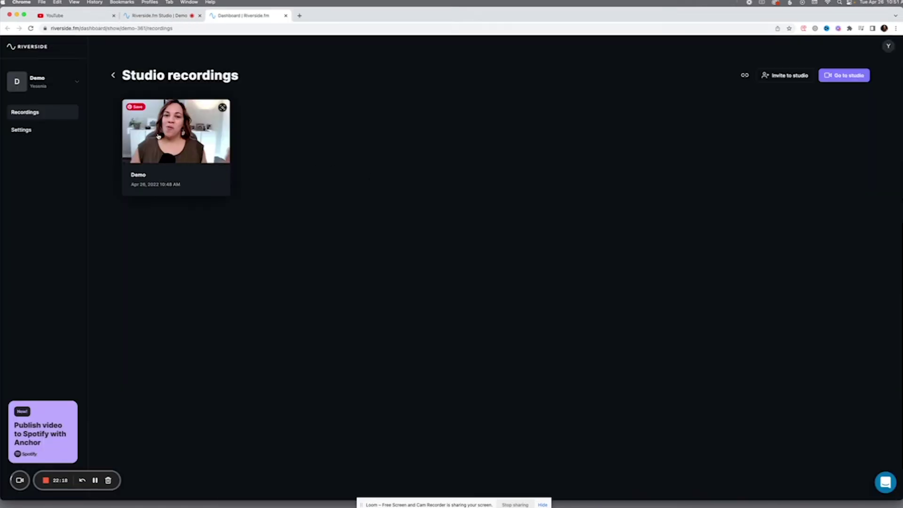
pyautogui.click(178, 141)
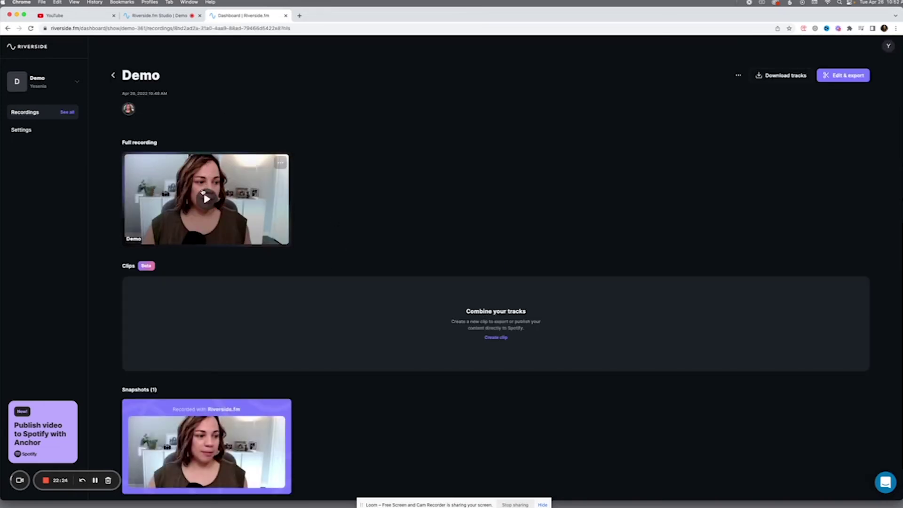
pyautogui.scroll(-2, 207, 207)
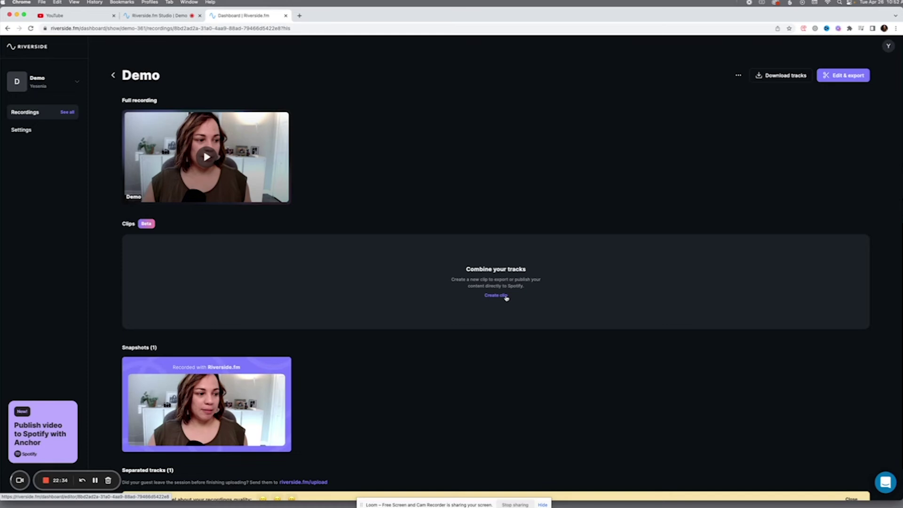
pyautogui.scroll(-3, 357, 345)
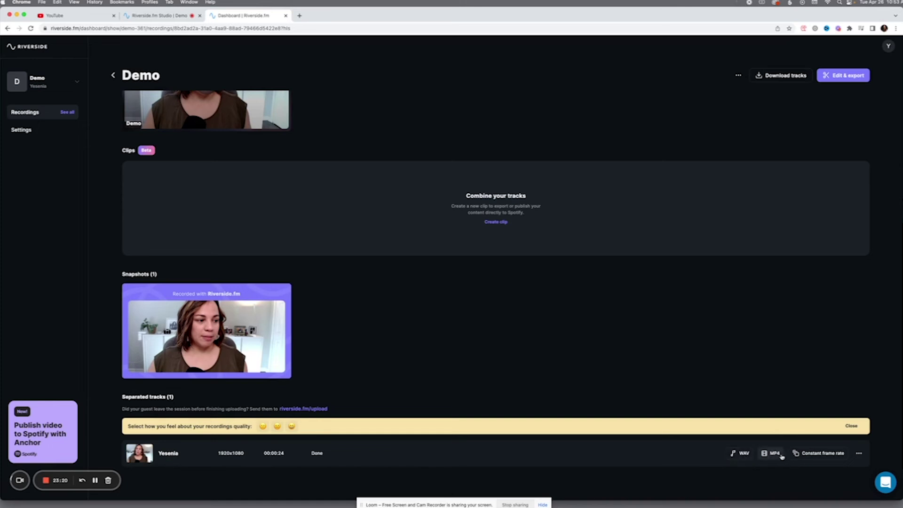
# Examine the separated track's WAV, MP4 and constant frame rate downloads and its additional options
pyautogui.click(860, 453)
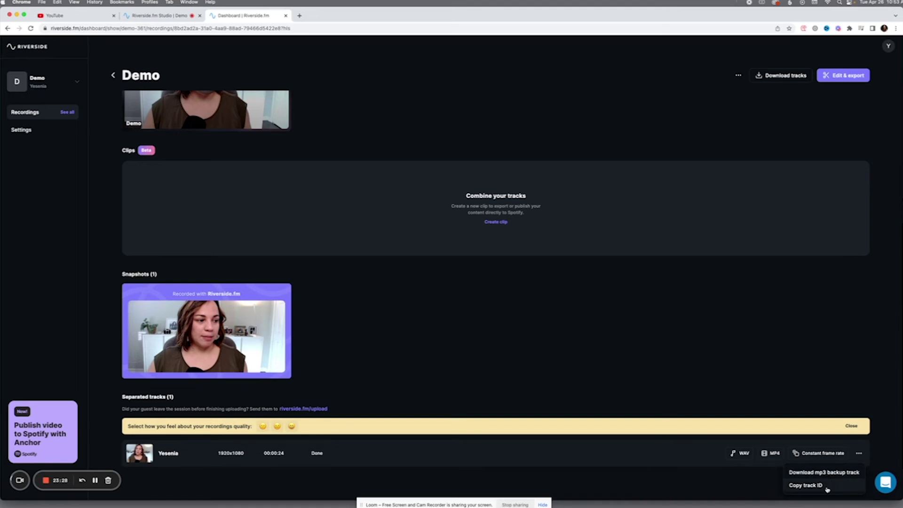
pyautogui.click(745, 455)
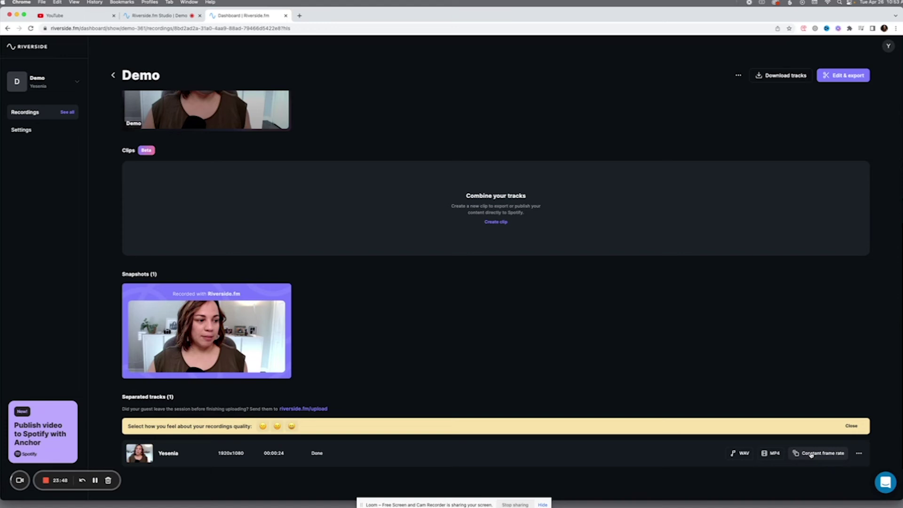
pyautogui.click(859, 453)
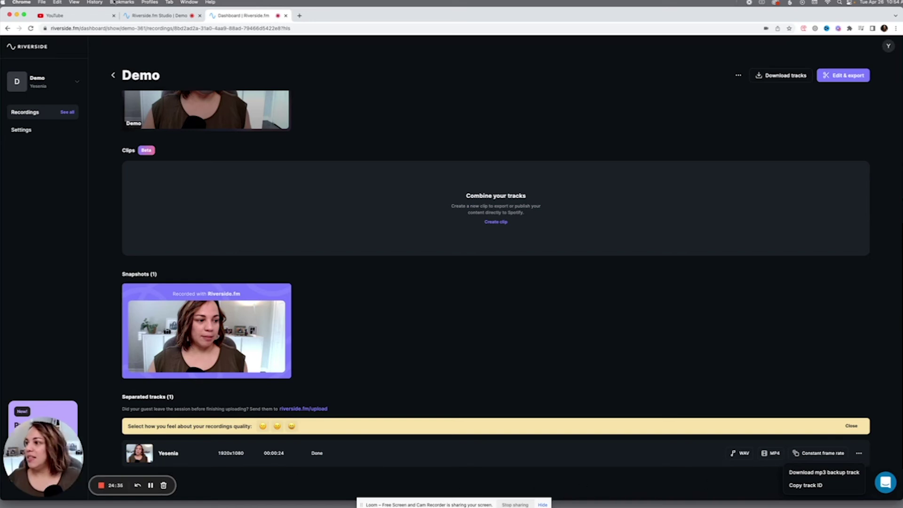
# Open the Demo studio's dashboard settings and enable the waiting room
pyautogui.click(28, 131)
pyautogui.click(28, 131)
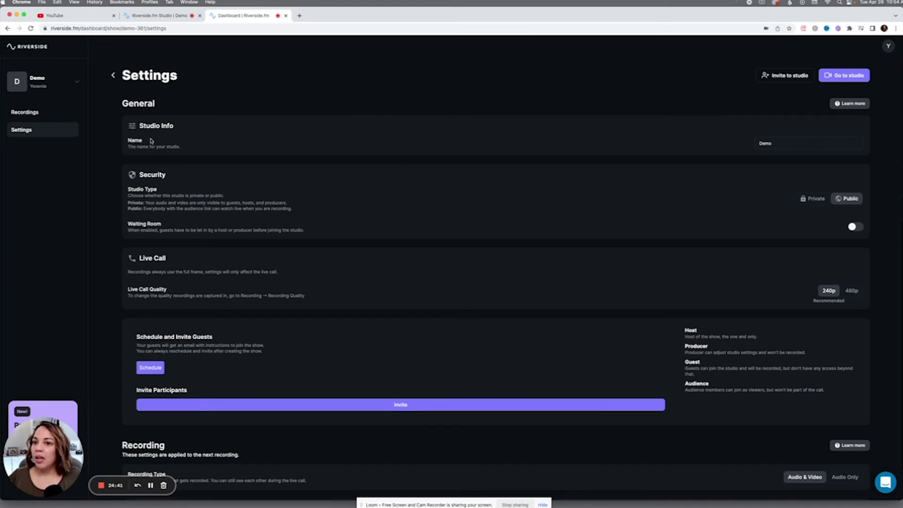
pyautogui.click(786, 146)
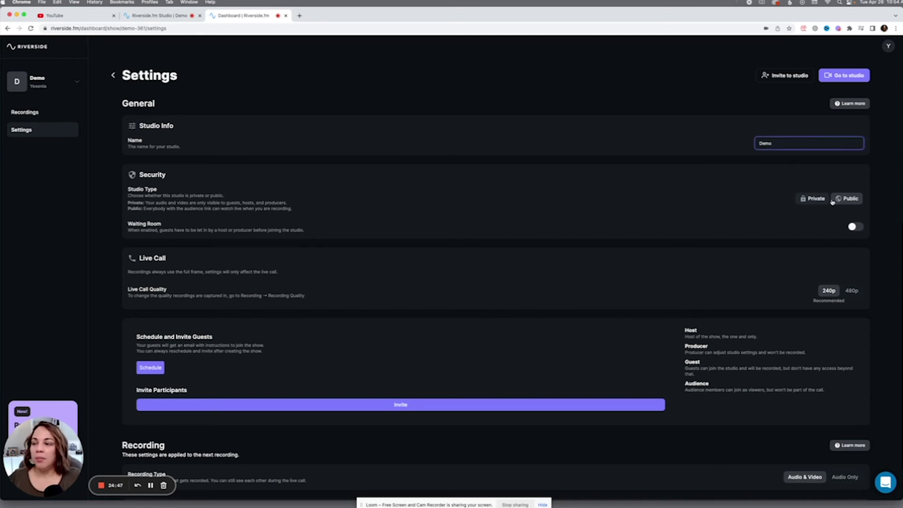
pyautogui.click(854, 227)
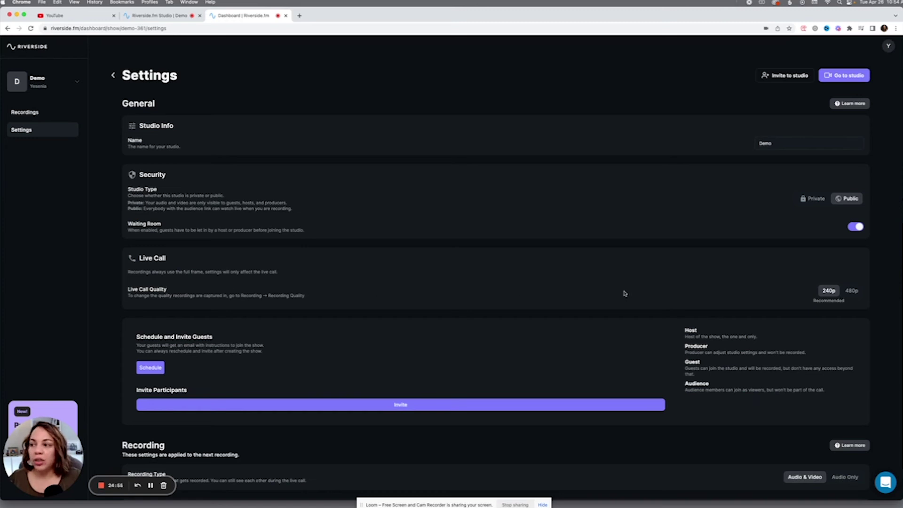
# Review the studio's invitation, recording, live stream and advanced settings
pyautogui.scroll(-1, 612, 283)
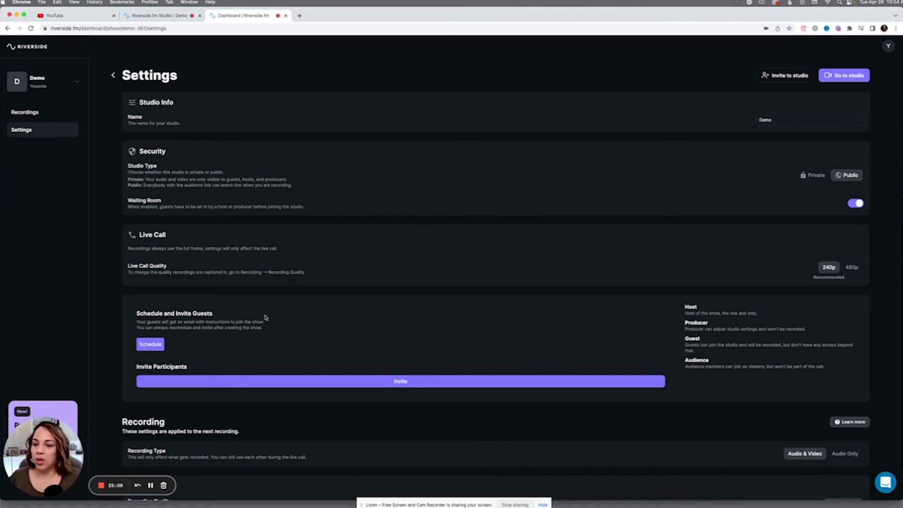
pyautogui.scroll(-5, 265, 319)
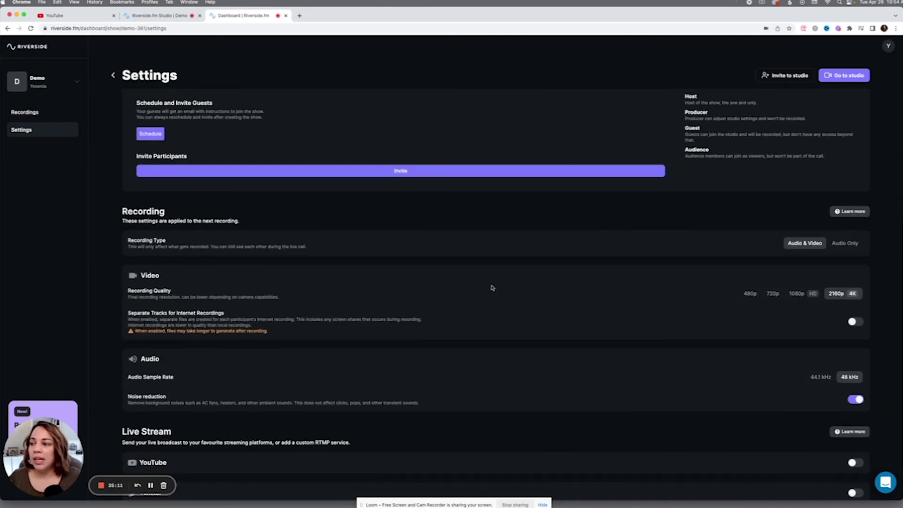
pyautogui.scroll(-1, 551, 282)
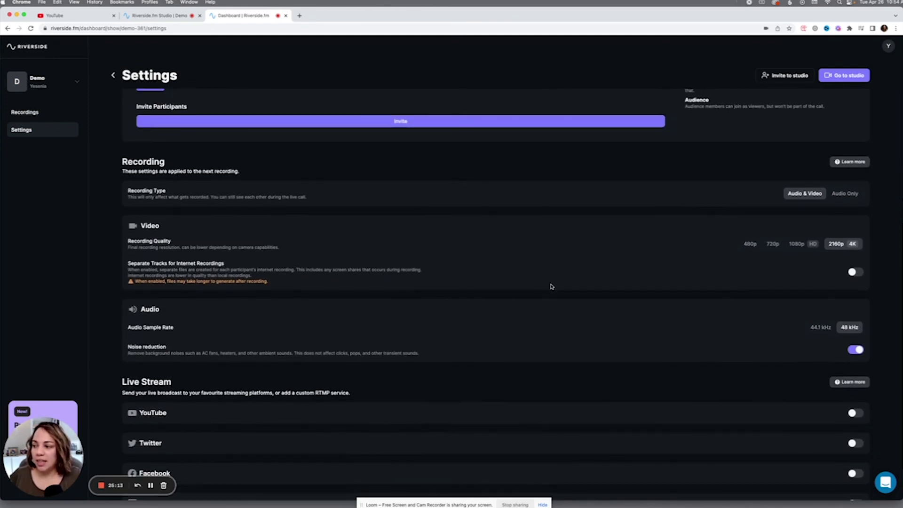
pyautogui.scroll(-3, 557, 302)
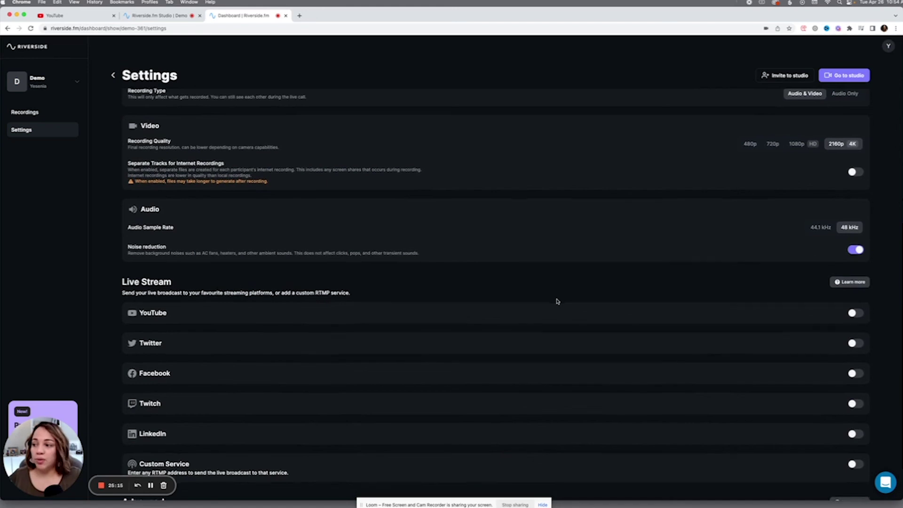
pyautogui.scroll(-1, 558, 302)
pyautogui.scroll(-1, 573, 302)
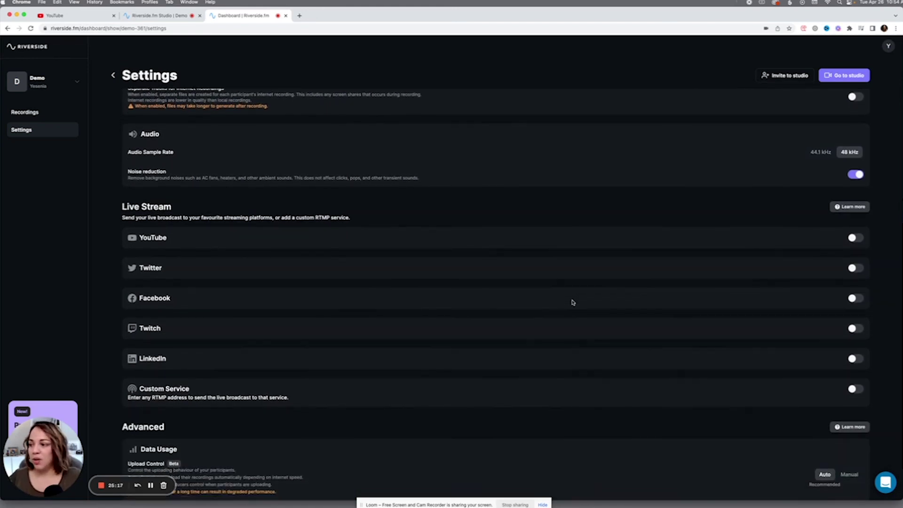
pyautogui.scroll(-2, 573, 302)
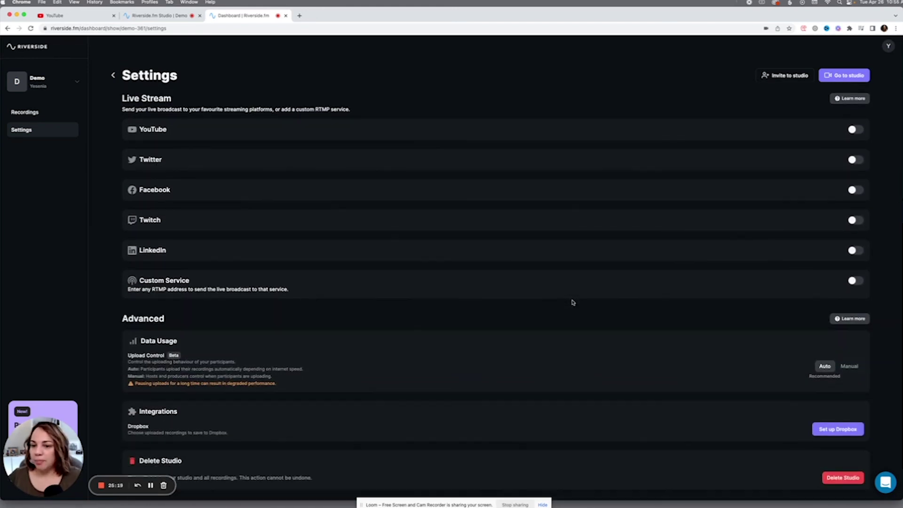
pyautogui.scroll(10, 528, 212)
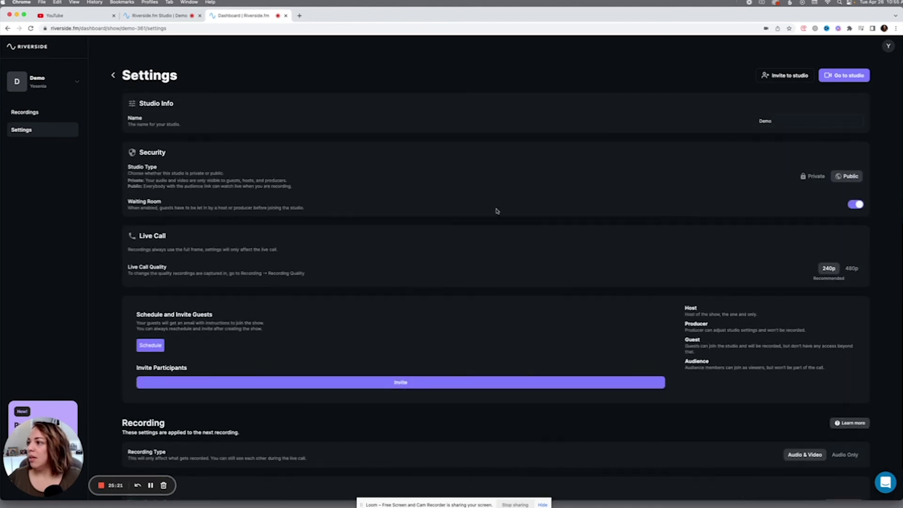
# Return to the Demo studio's recordings list and try the studio link option
pyautogui.click(53, 115)
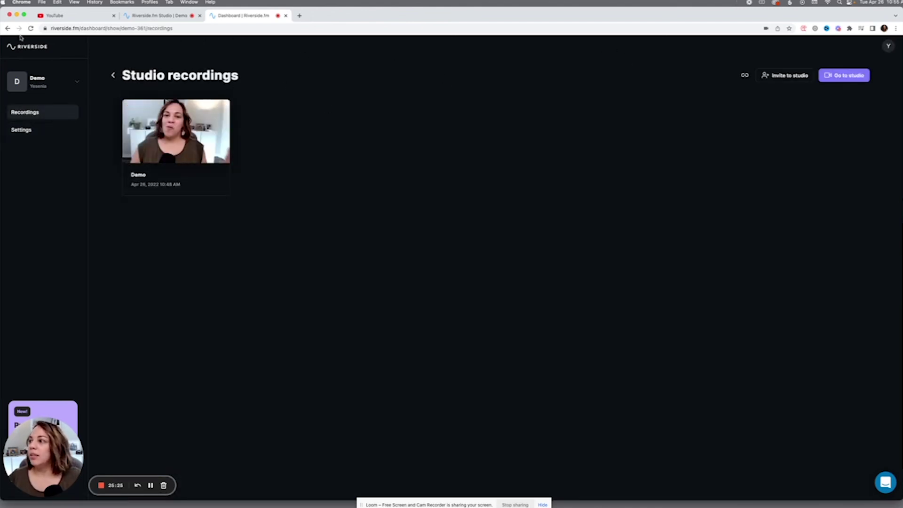
pyautogui.click(744, 74)
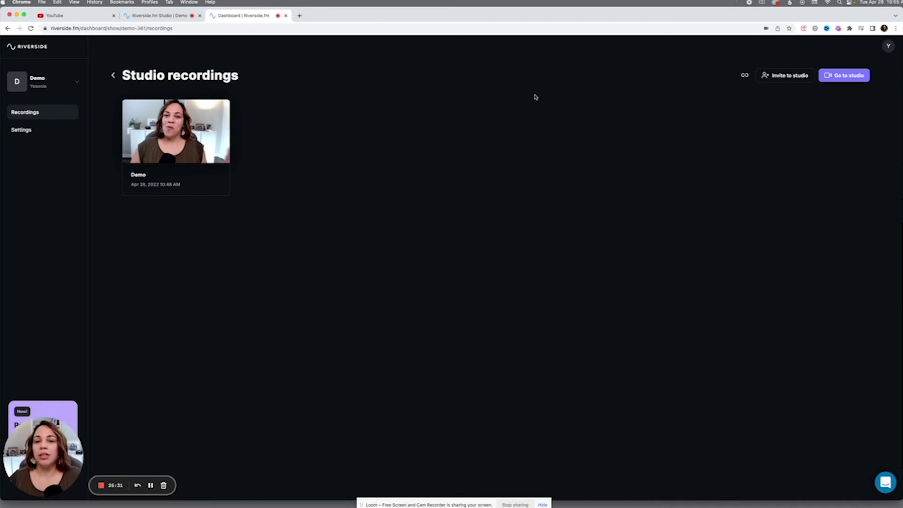
pyautogui.moveTo(178, 140)
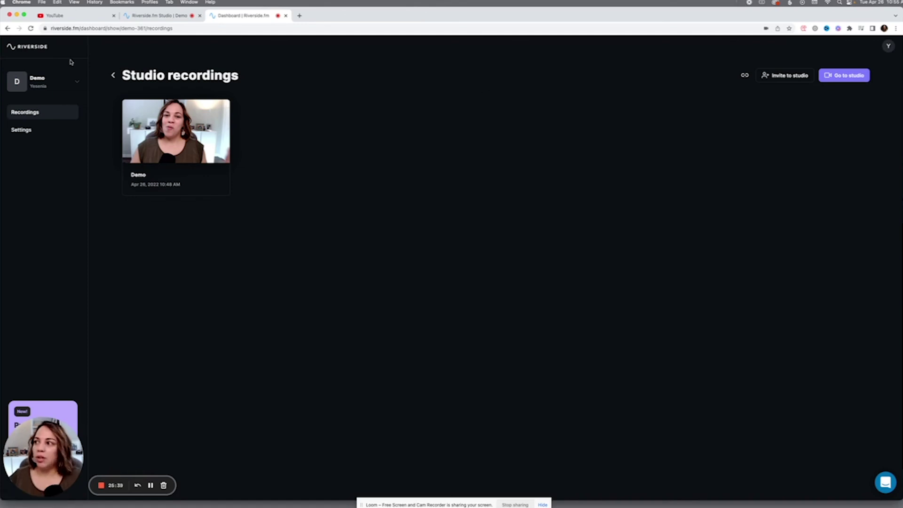
# View the Demo studio's join page and go back to the studios dashboard
pyautogui.click(840, 76)
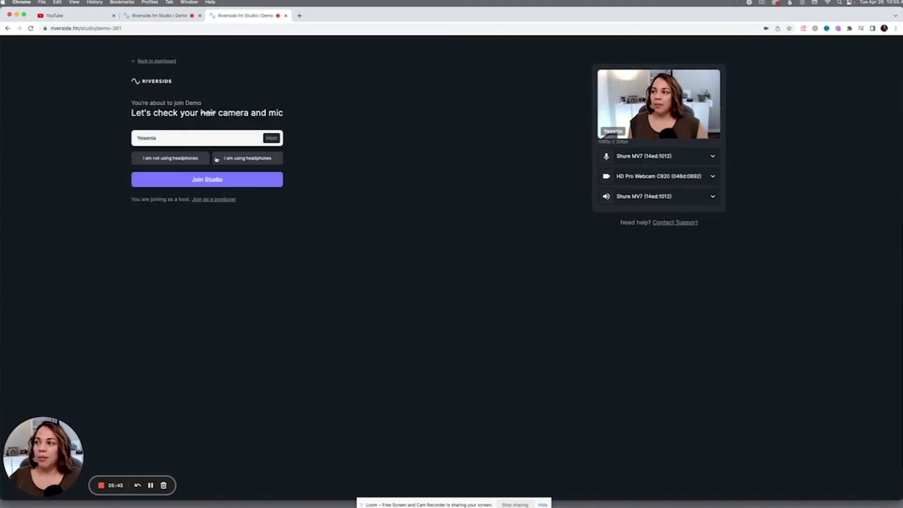
pyautogui.click(157, 61)
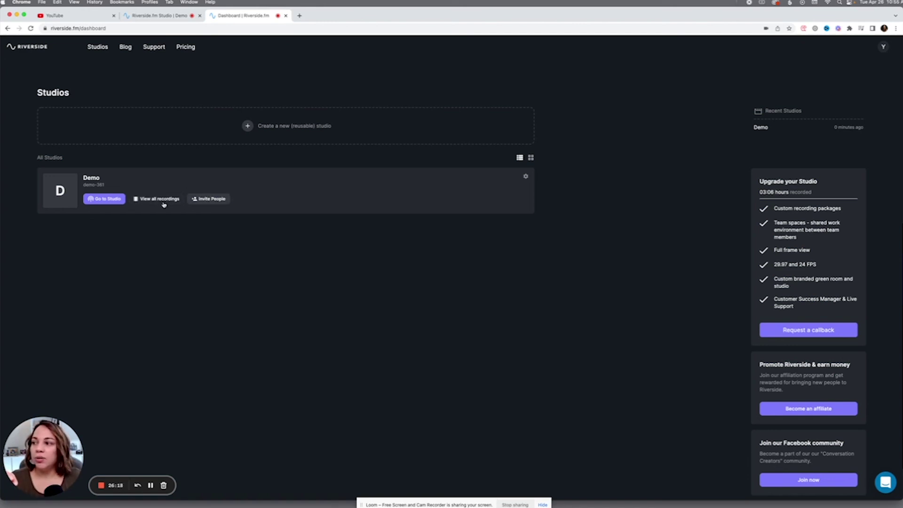
# Open the Demo studio's invitation options and view the roles available for the shared link
pyautogui.click(209, 200)
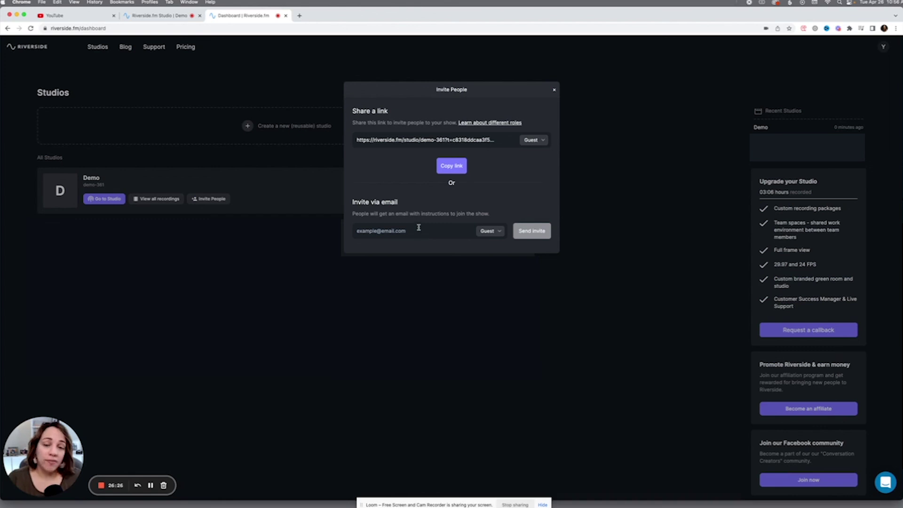
pyautogui.click(537, 141)
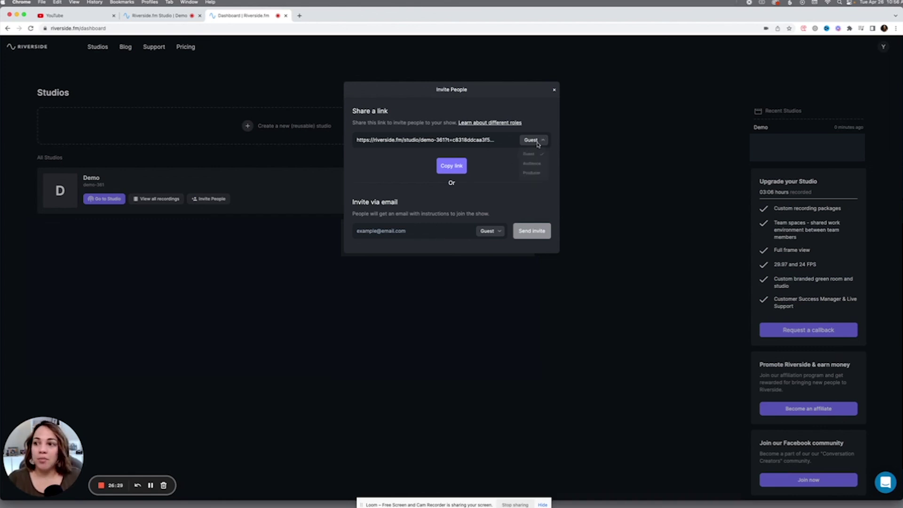
pyautogui.click(535, 93)
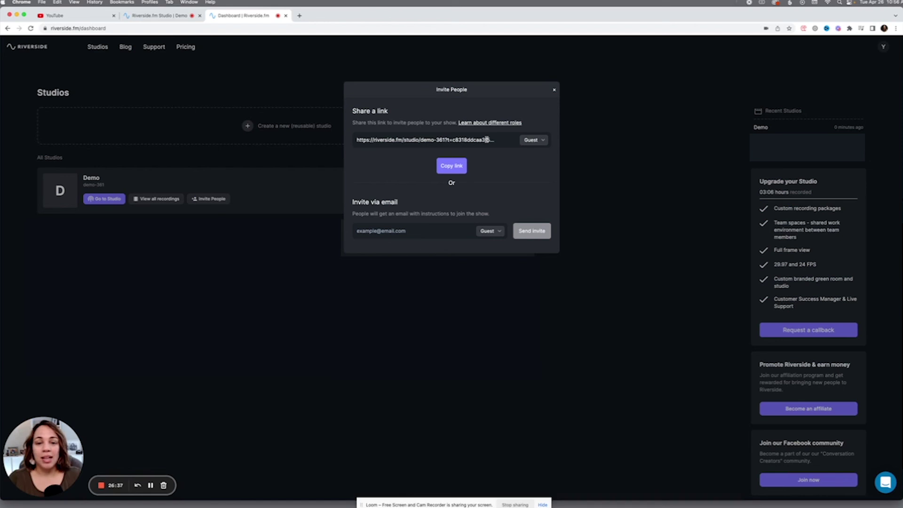